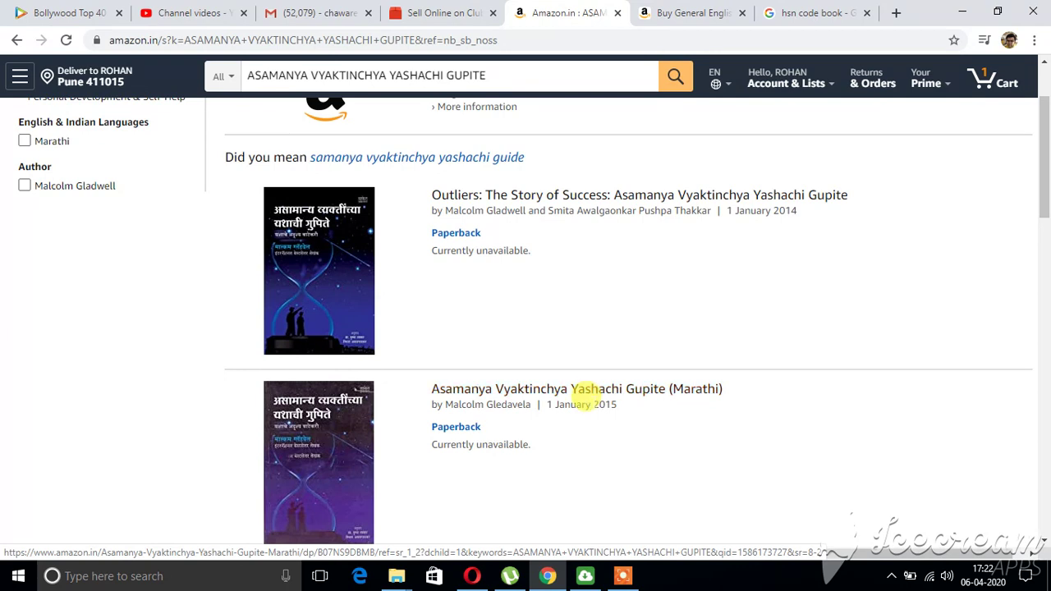
# Open the Amazon page of "Asamanya Vyaktinchya Yashachi Gupite (Marathi)" and copy its full web address.
pyautogui.click(597, 395)
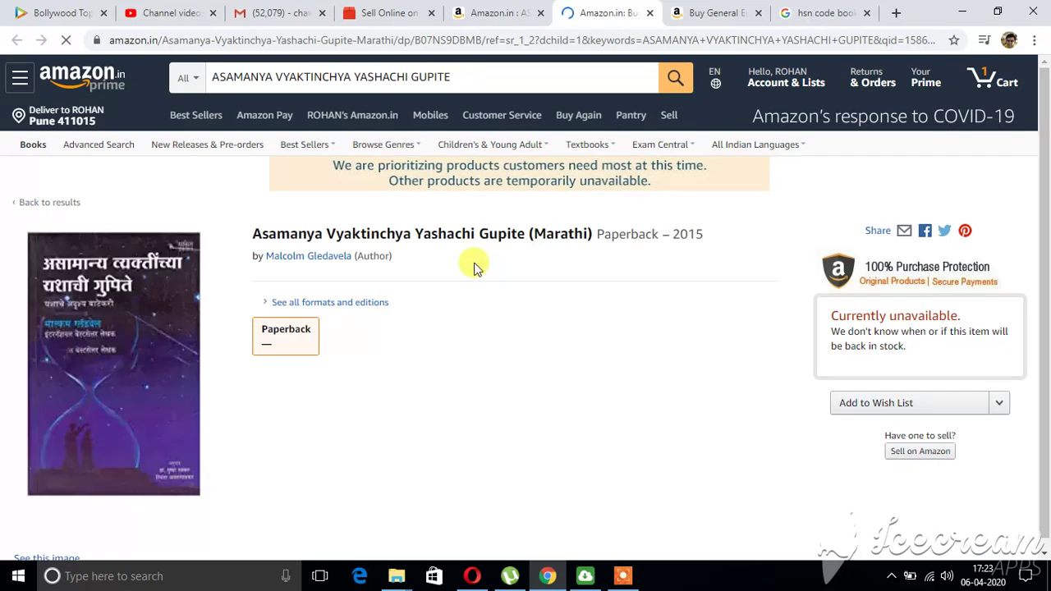
pyautogui.click(784, 40)
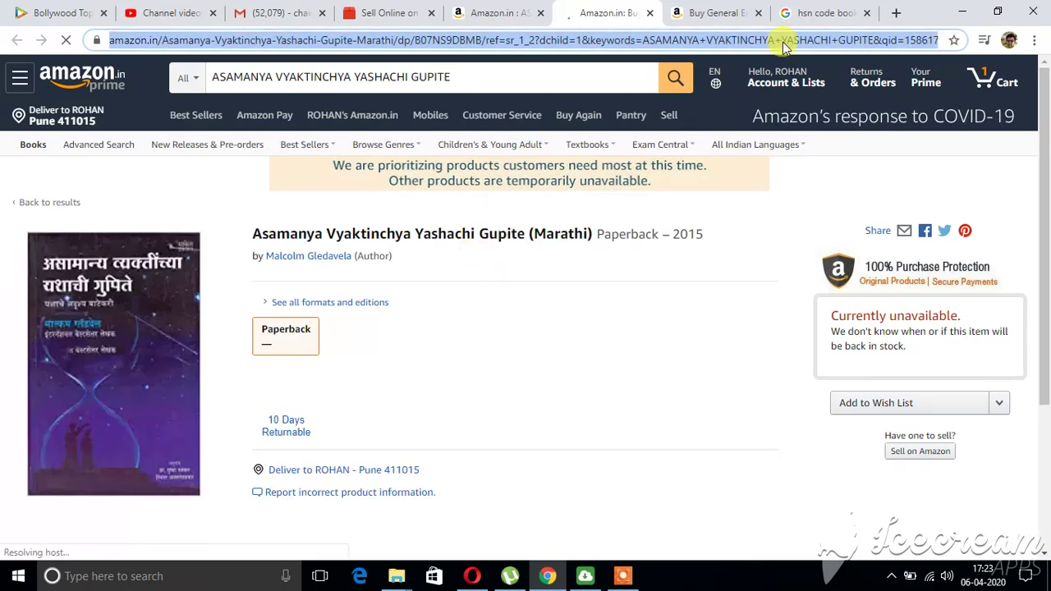
pyautogui.rightClick(784, 45)
pyautogui.click(790, 80)
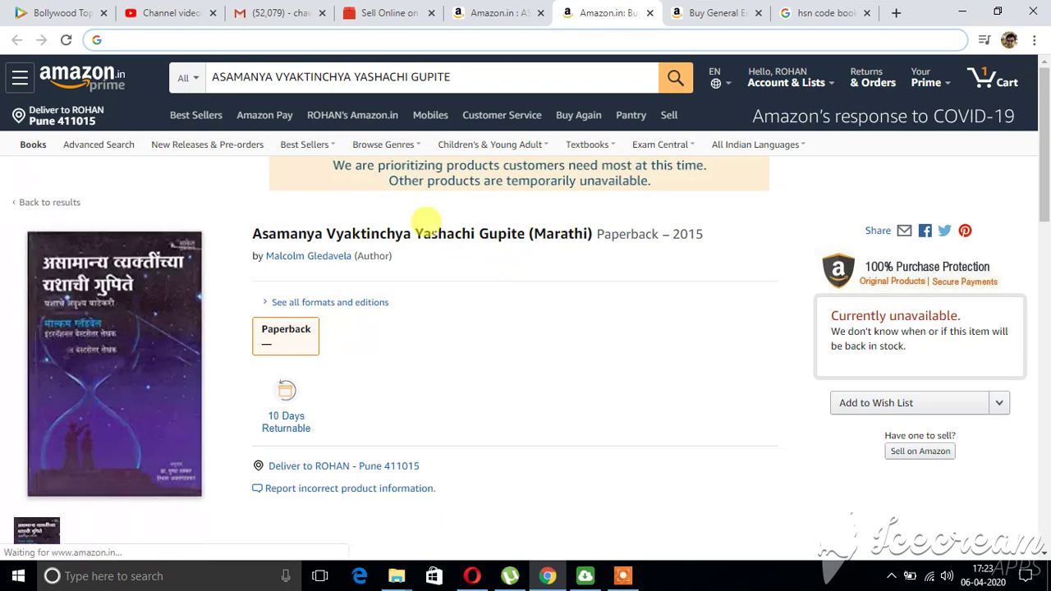
# In Club Factory Seller Central, start a listing from Amazon in the category Office & Education / Books & Publications / Books.
pyautogui.click(381, 13)
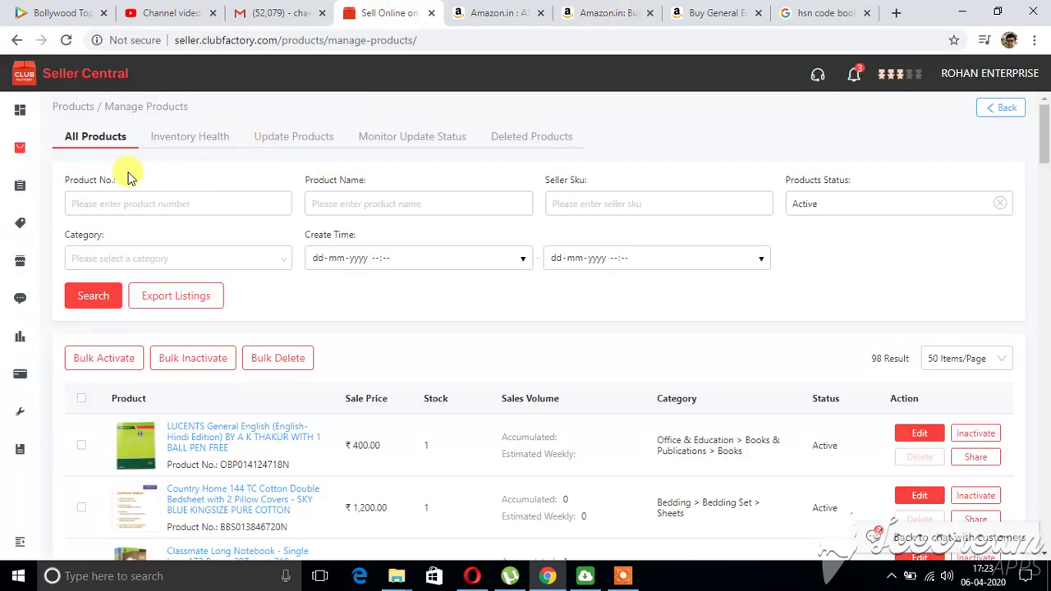
pyautogui.click(27, 155)
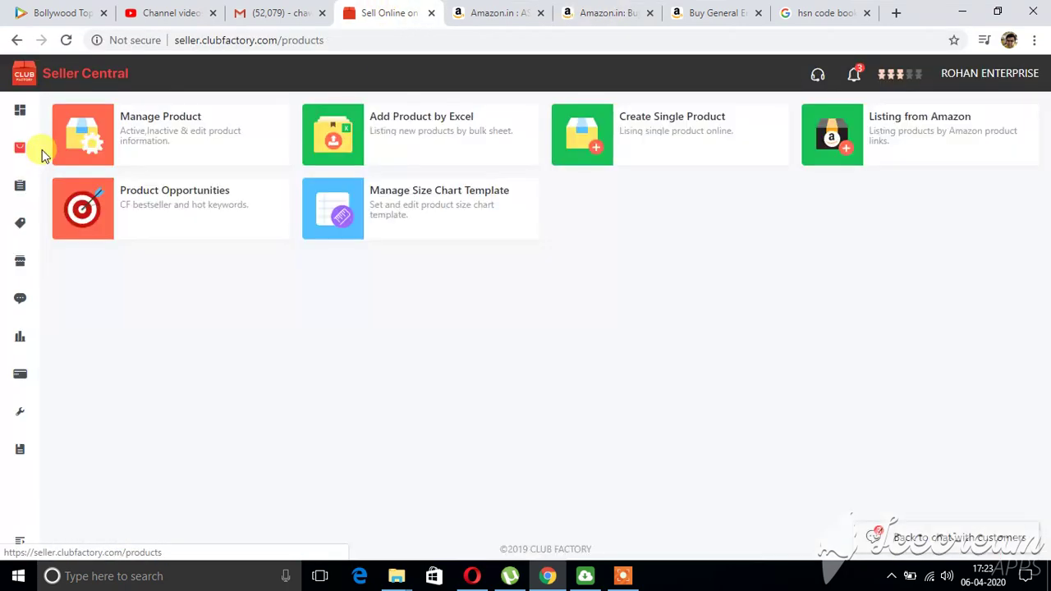
pyautogui.click(910, 136)
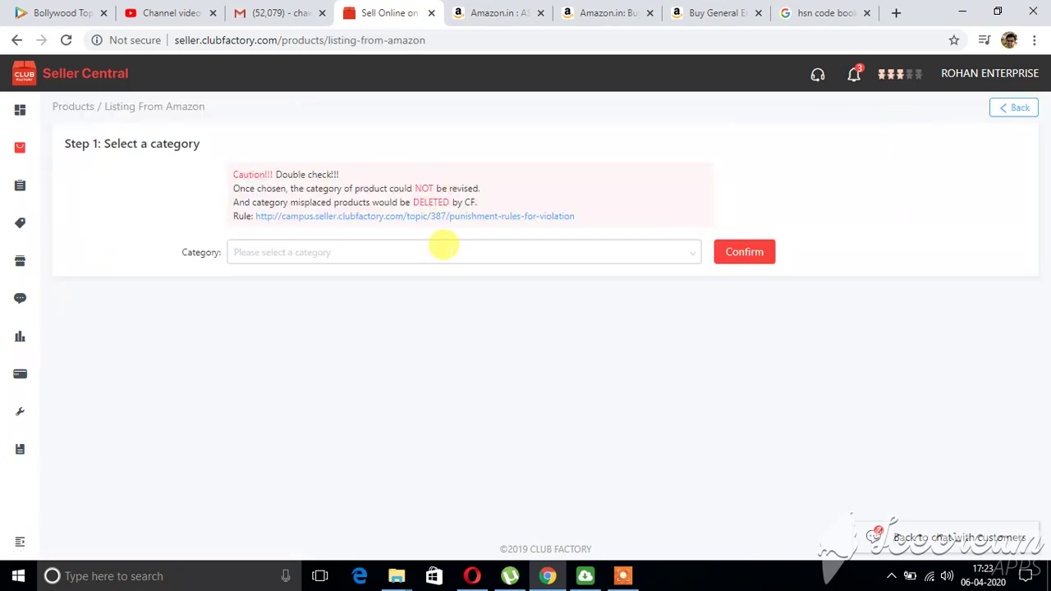
pyautogui.click(444, 245)
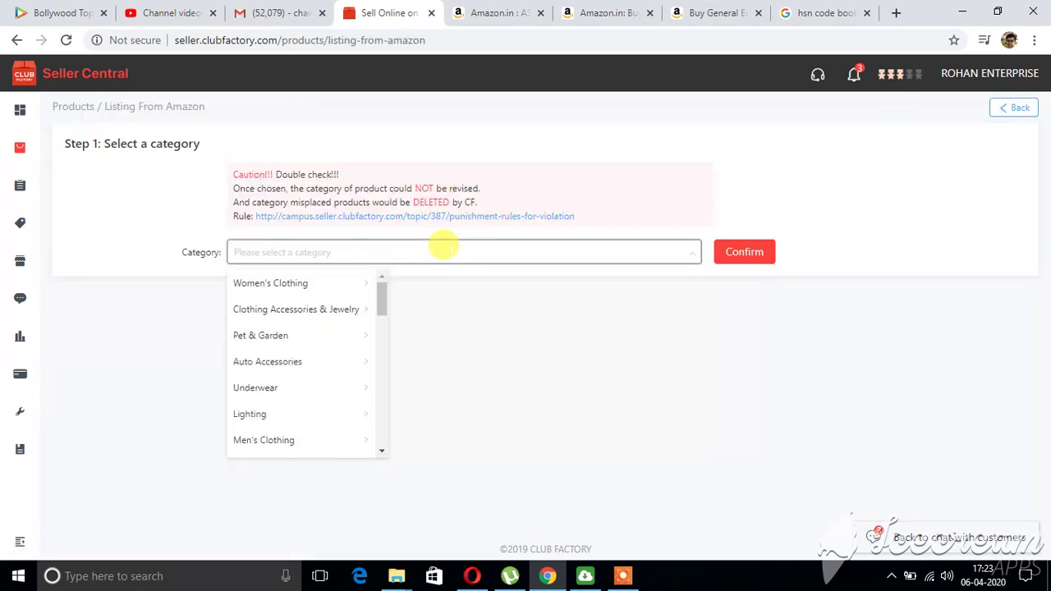
pyautogui.write('BOOK')
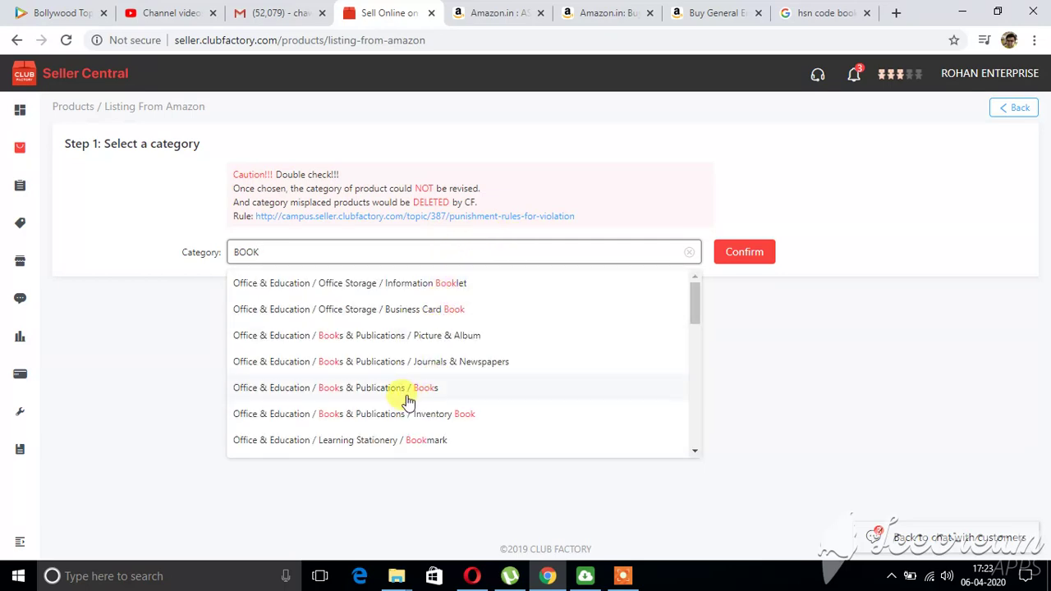
pyautogui.click(409, 392)
pyautogui.click(748, 261)
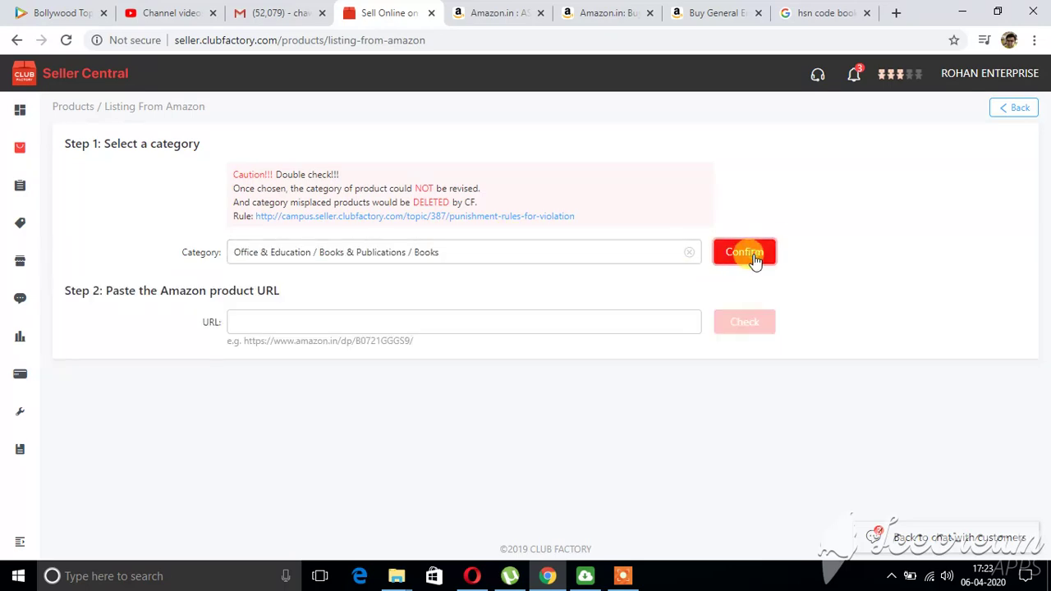
# Paste the copied Amazon product URL into the listing form and run the check to load the product data.
pyautogui.click(525, 316)
pyautogui.rightClick(526, 314)
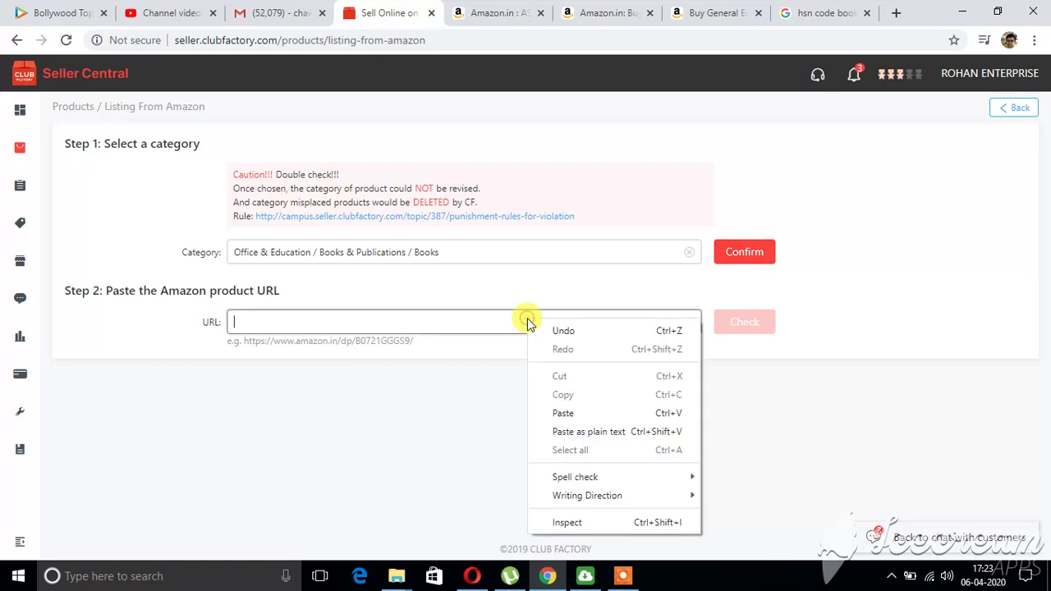
pyautogui.click(602, 416)
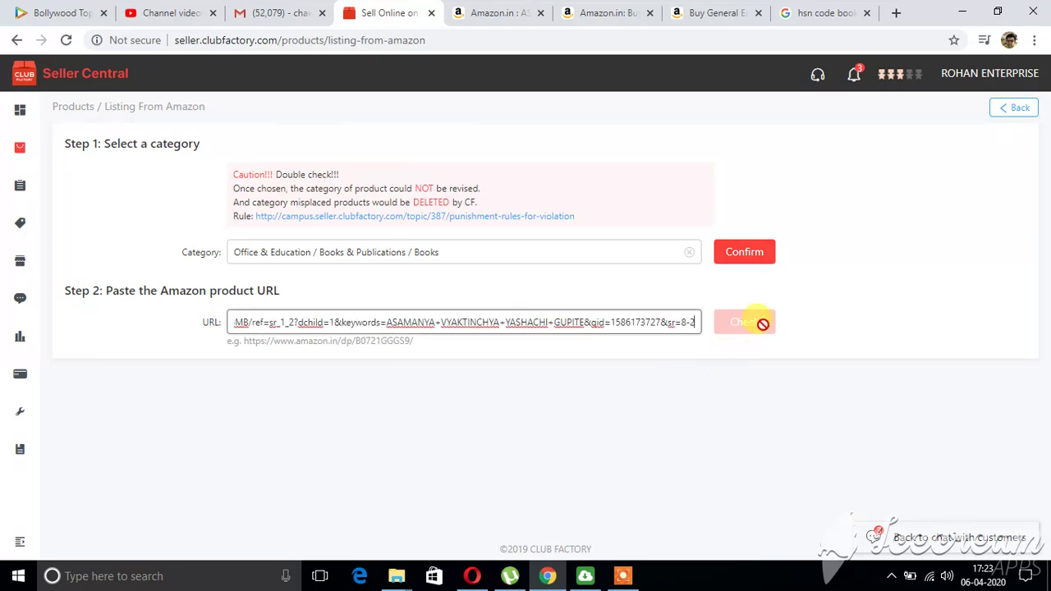
pyautogui.click(743, 324)
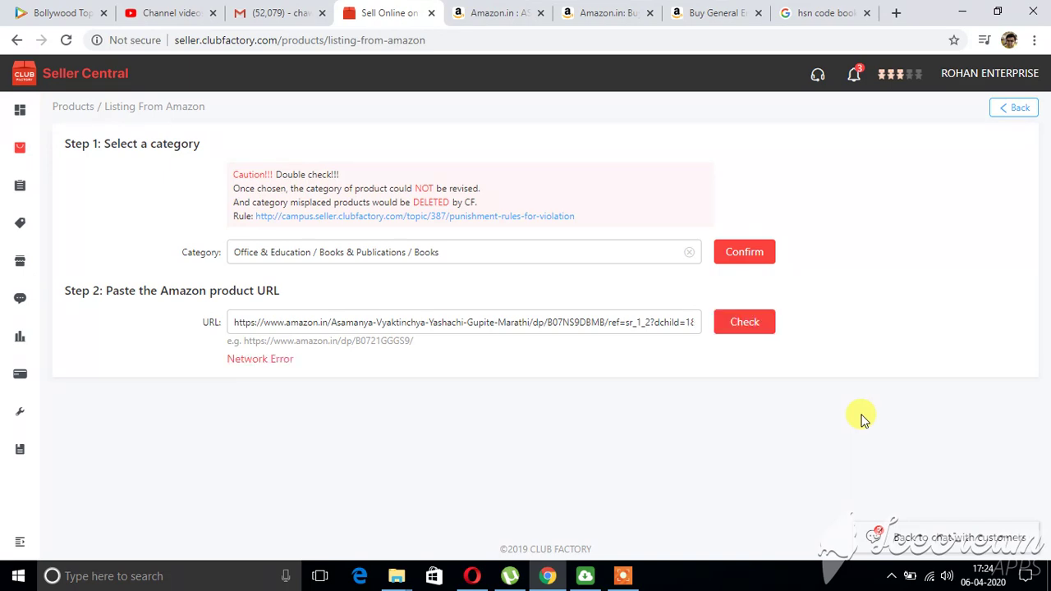
pyautogui.click(746, 320)
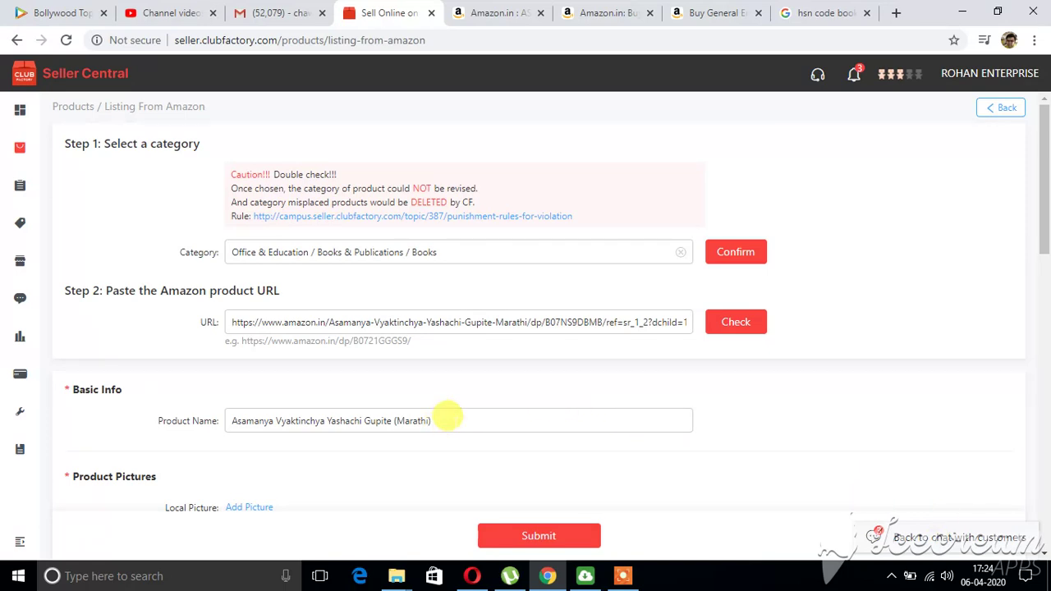
# Append "WITH 1 BALL PEN FREE" to the end of the product name.
pyautogui.click(447, 418)
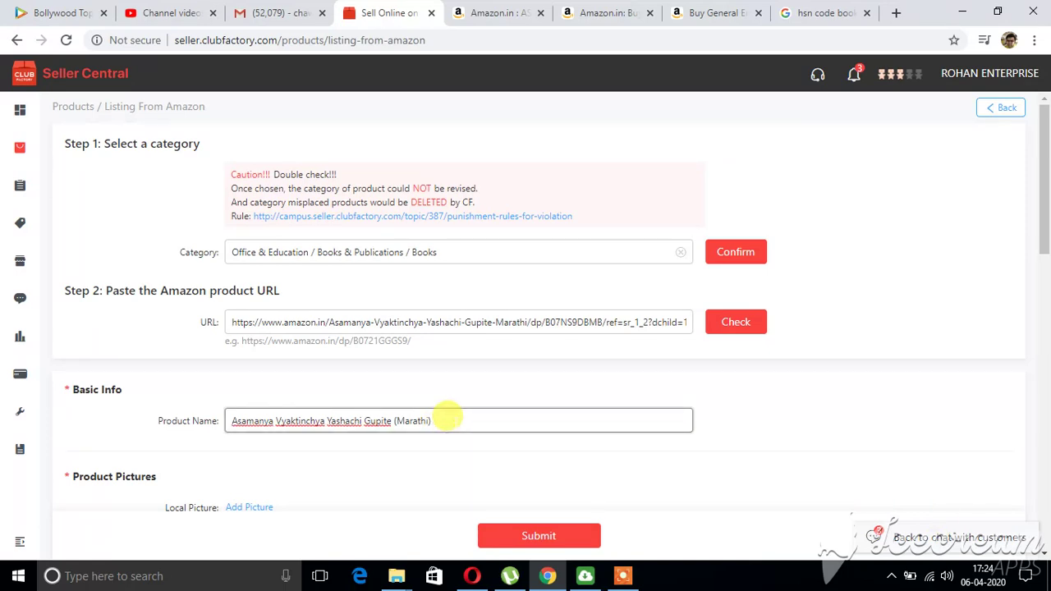
pyautogui.write('WITH 1 BALL PEN FREE')
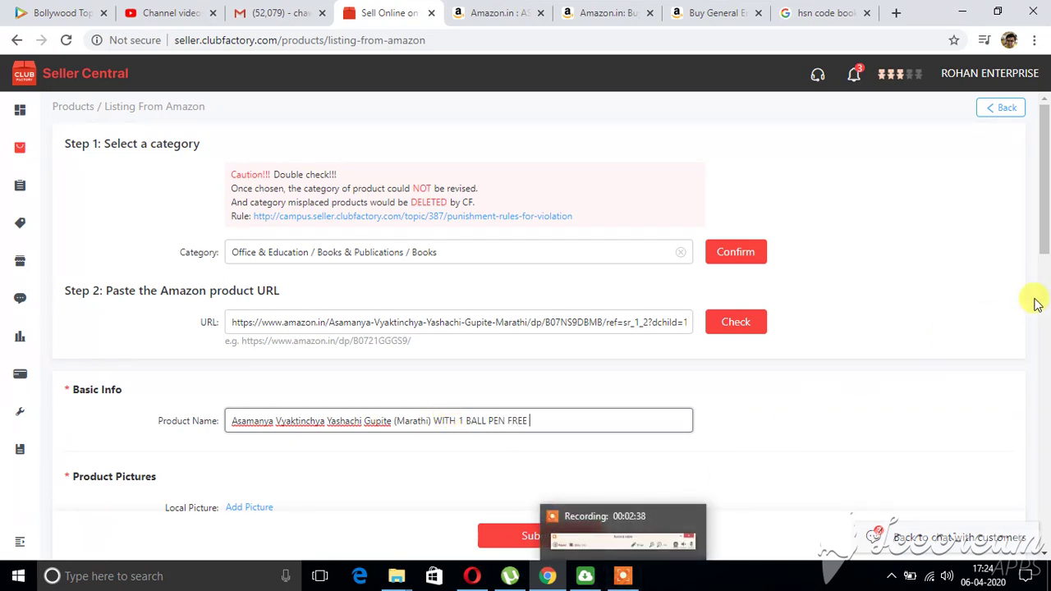
# Set the Color SKU value of the listing to BLUE.
pyautogui.scroll(-4, 1036, 304)
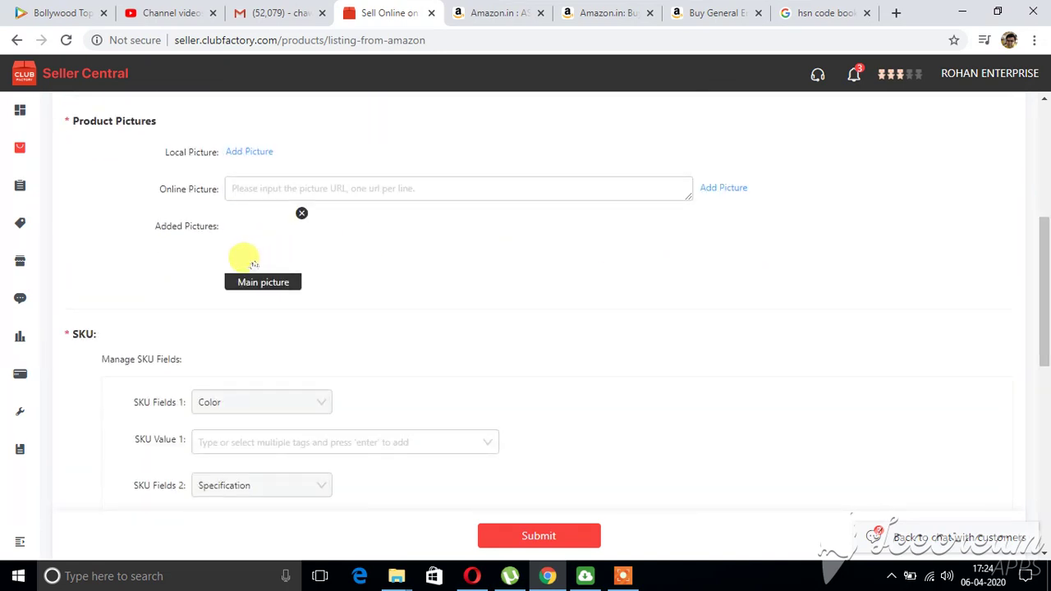
pyautogui.scroll(1, 403, 307)
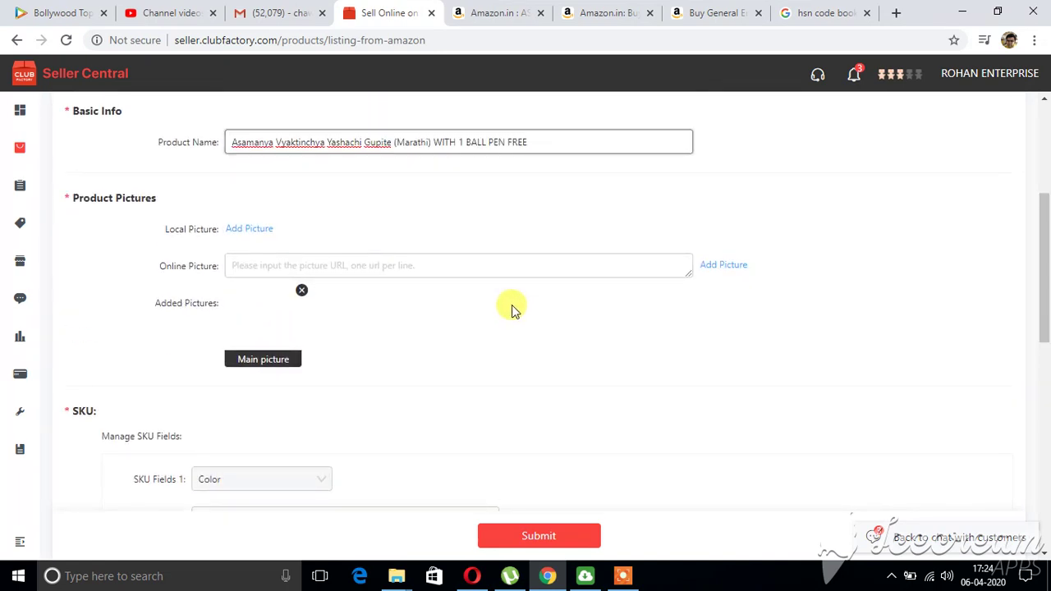
pyautogui.scroll(-3, 511, 305)
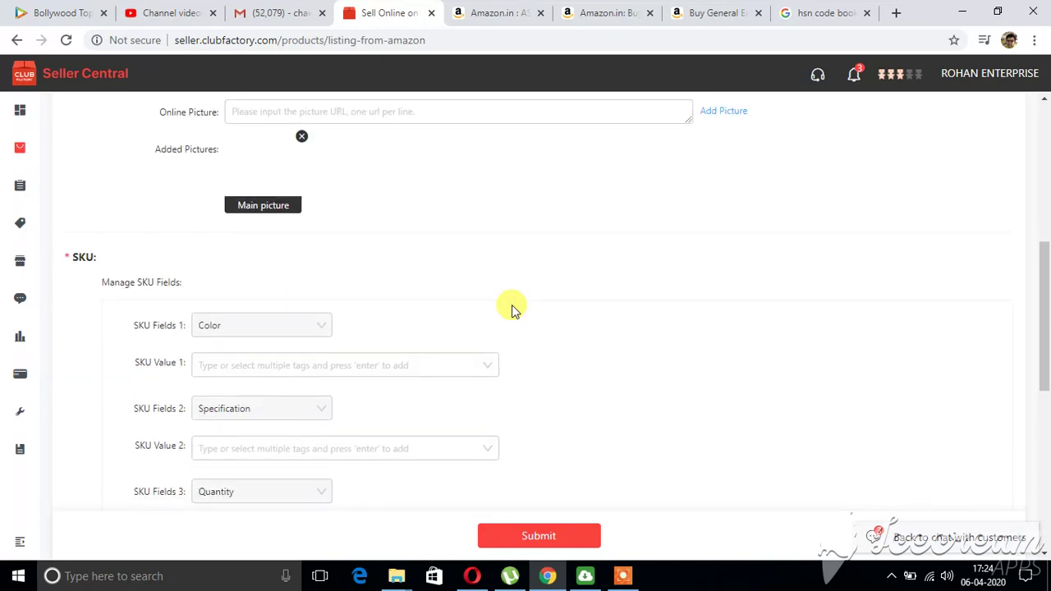
pyautogui.click(427, 294)
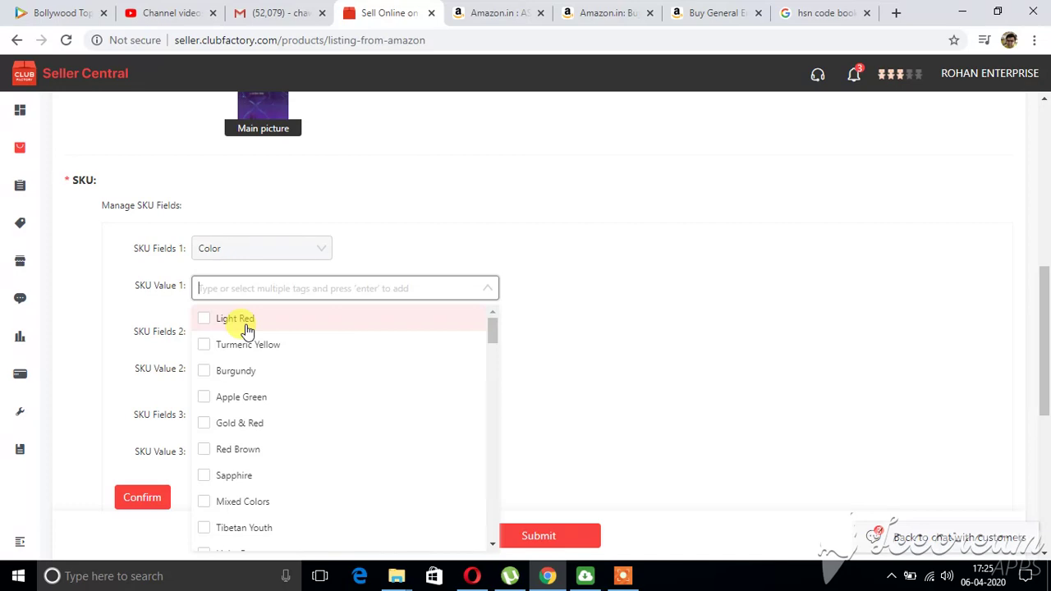
pyautogui.write('BLUE')
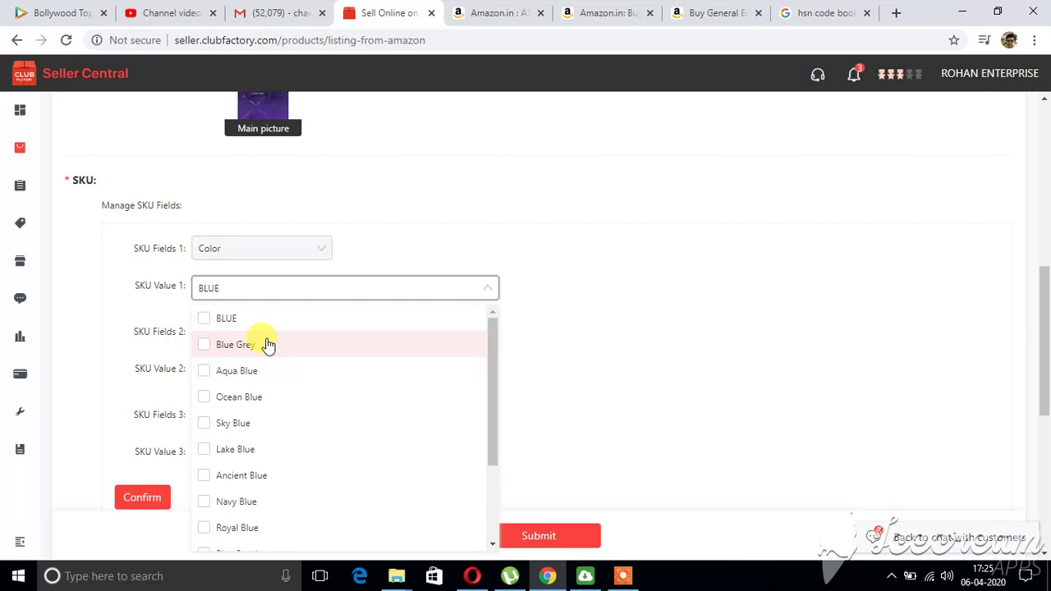
pyautogui.click(205, 318)
pyautogui.click(736, 336)
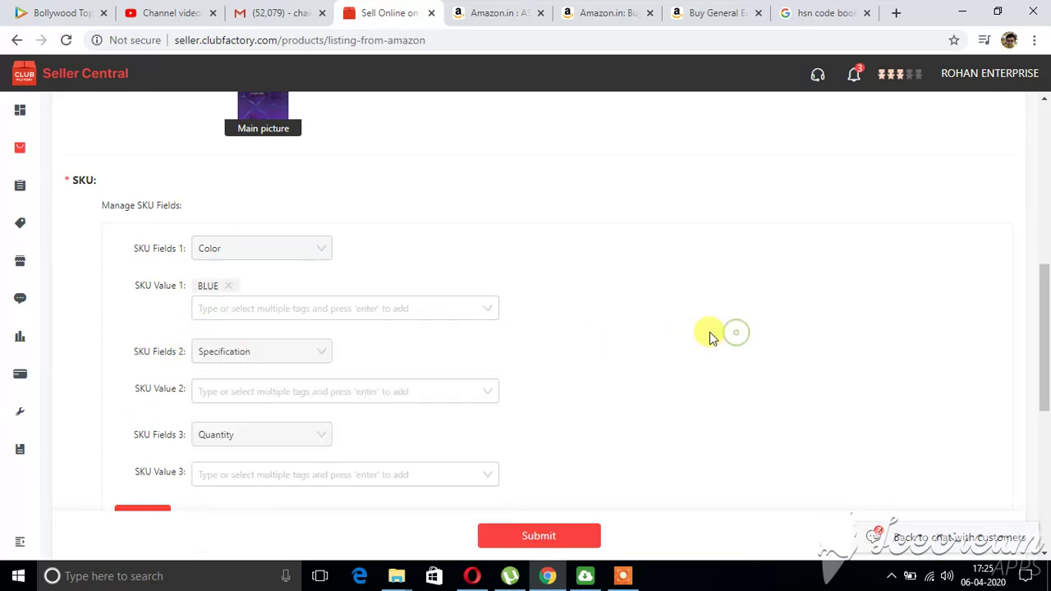
# Set the Specification value to One Size and the Quantity value to 1 Pieces /set, and confirm the SKU fields.
pyautogui.click(303, 395)
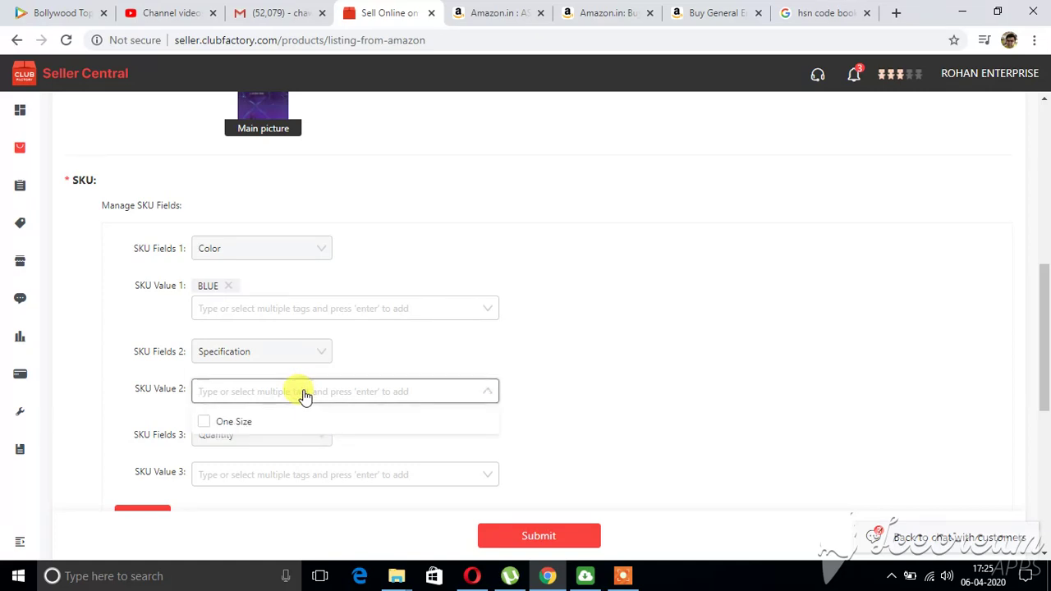
pyautogui.click(202, 422)
pyautogui.click(726, 409)
pyautogui.scroll(-2, 700, 397)
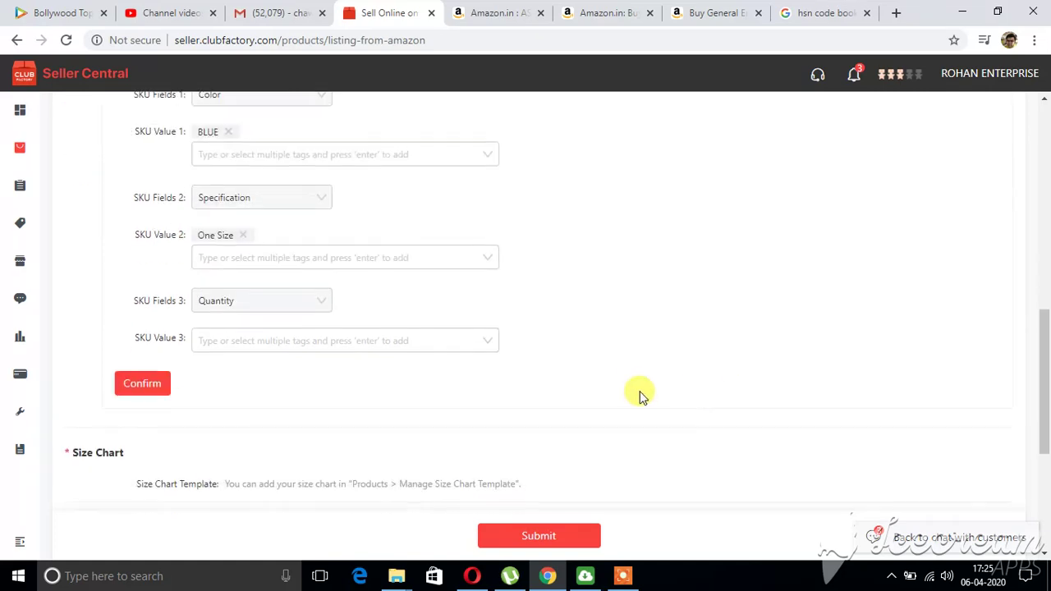
pyautogui.click(249, 351)
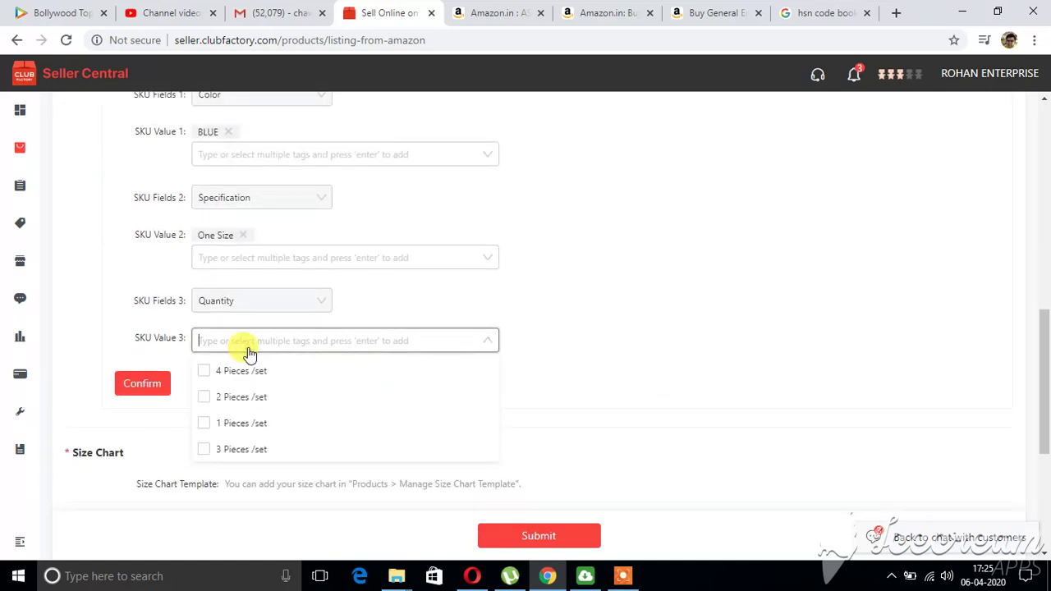
pyautogui.click(205, 429)
pyautogui.click(666, 303)
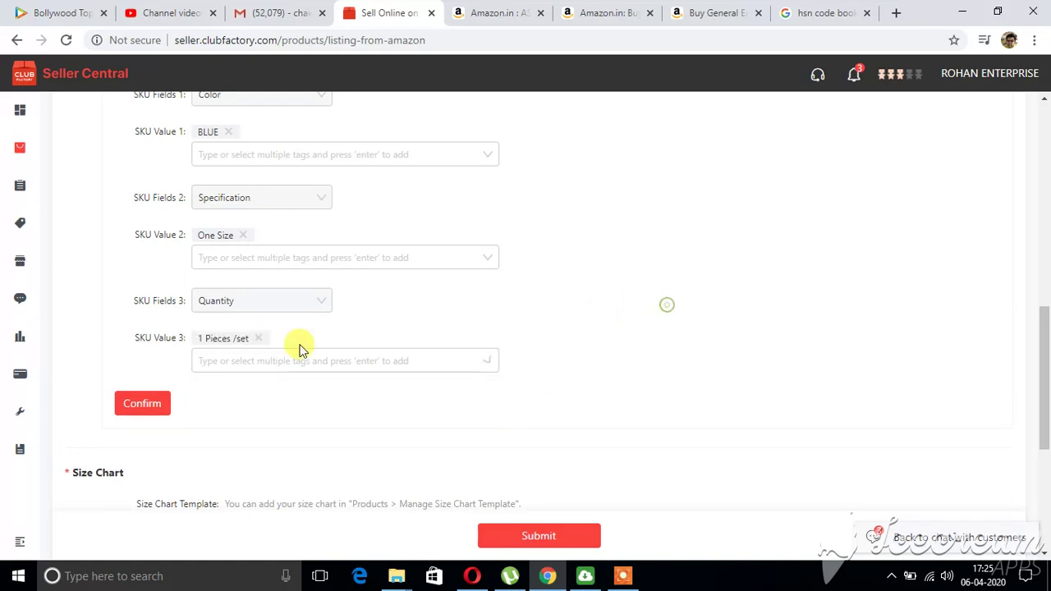
pyautogui.click(156, 405)
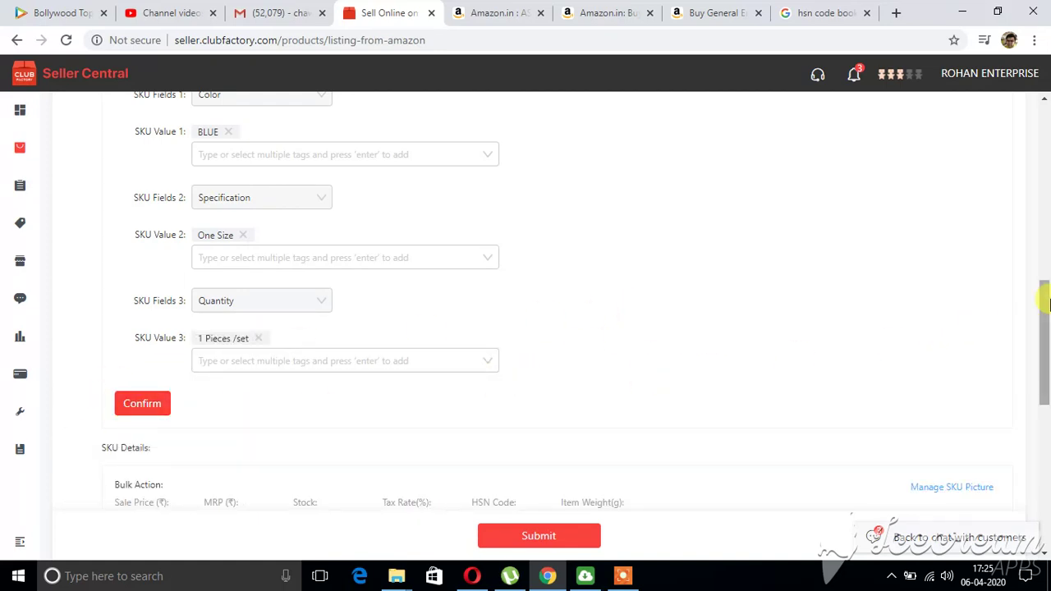
# Fill in the bulk SKU details with MRP 500, sale price 345, stock 1 and tax rate 0.
pyautogui.moveTo(1043, 298); pyautogui.dragTo(911, 352)
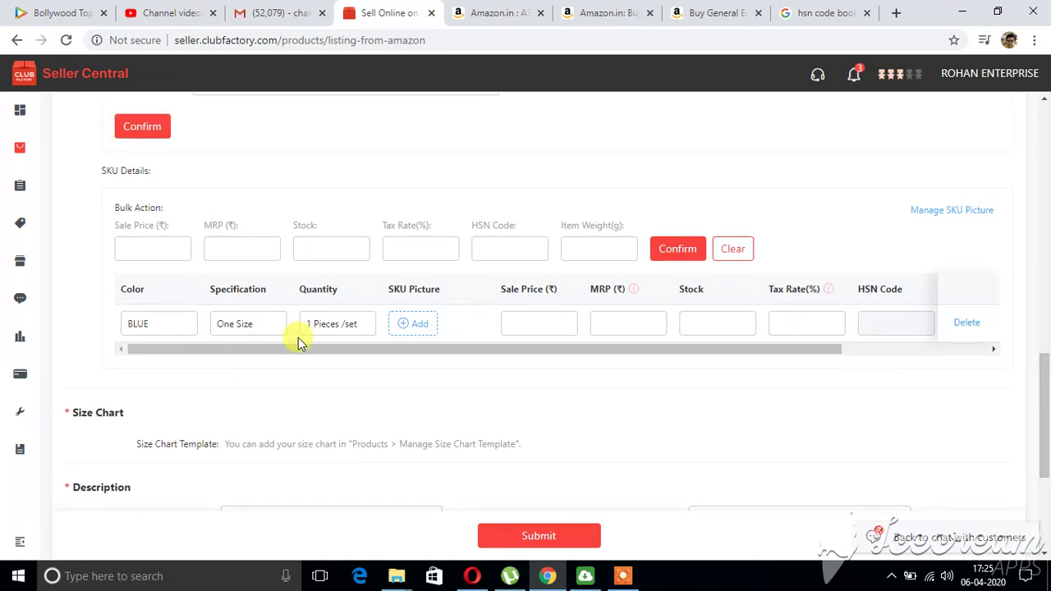
pyautogui.click(226, 246)
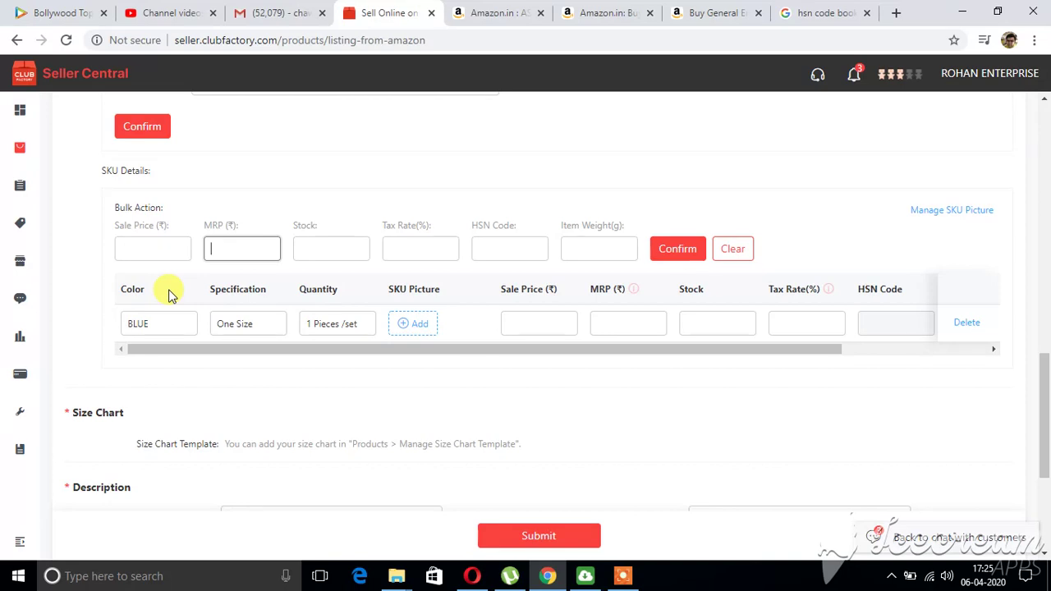
pyautogui.write('500')
pyautogui.click(160, 248)
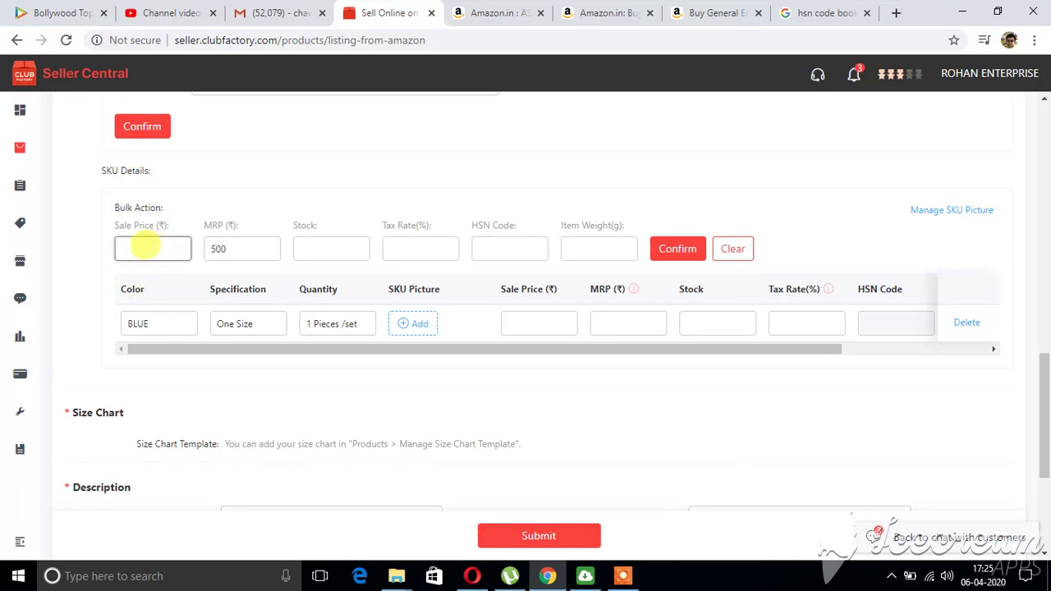
pyautogui.write('345')
pyautogui.click(309, 248)
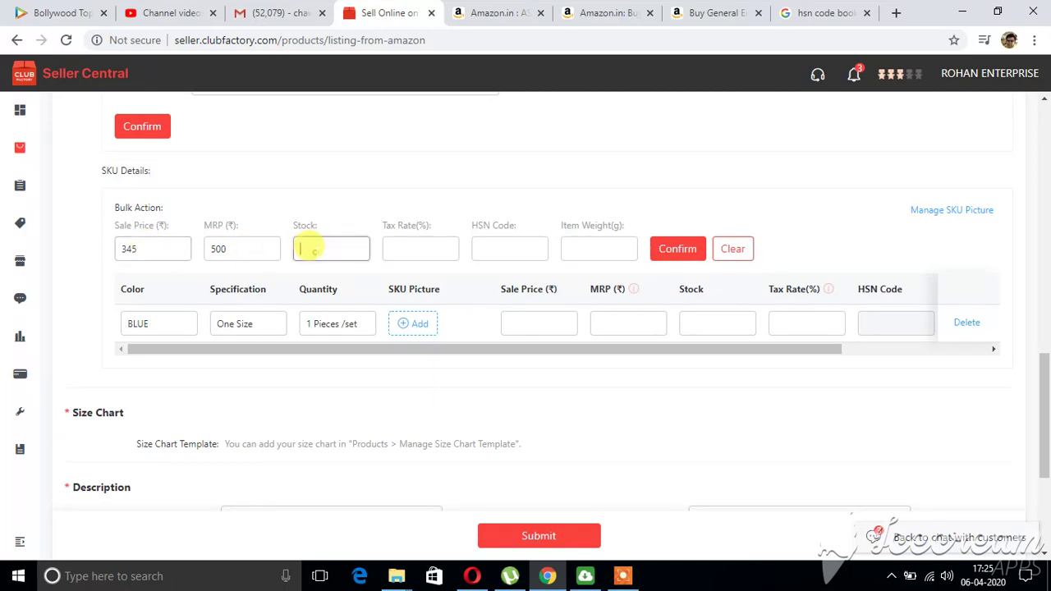
pyautogui.write('1')
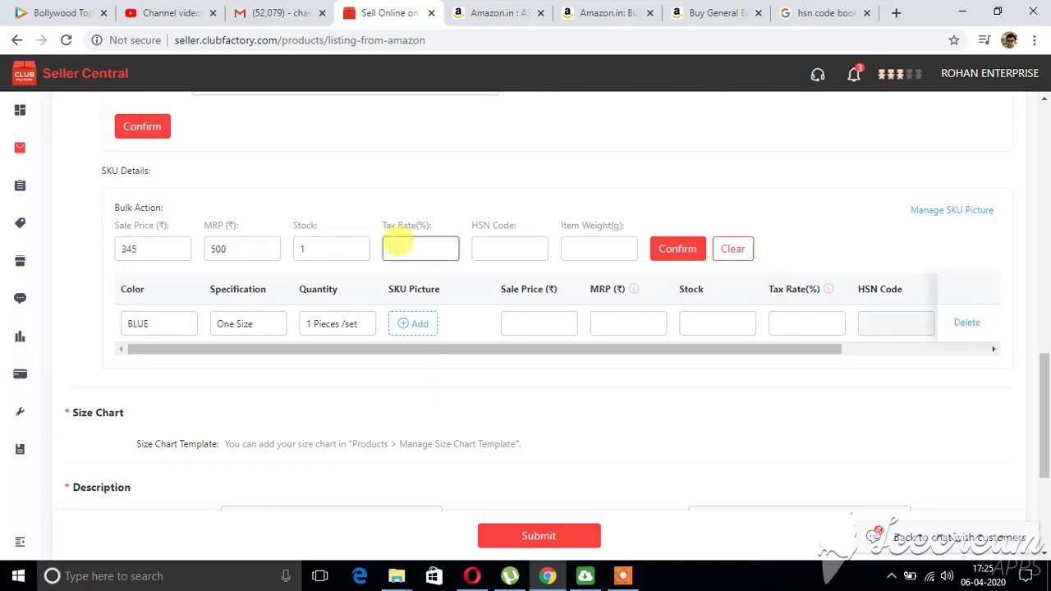
pyautogui.write('0')
# Look up the HSN code for printed books in the open Google results and enter 4901 as the bulk HSN code.
pyautogui.click(482, 248)
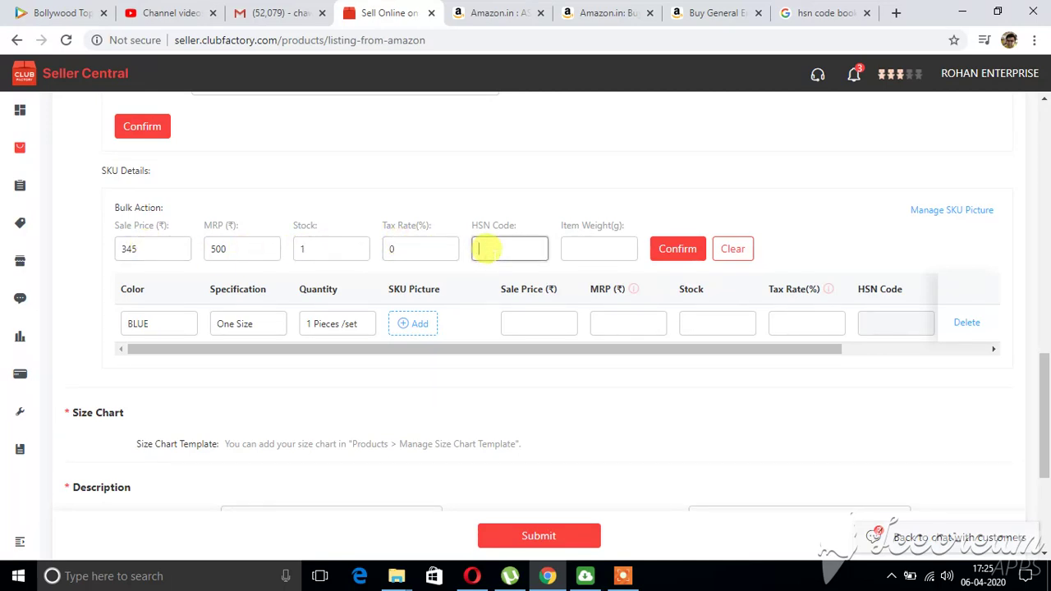
pyautogui.click(807, 8)
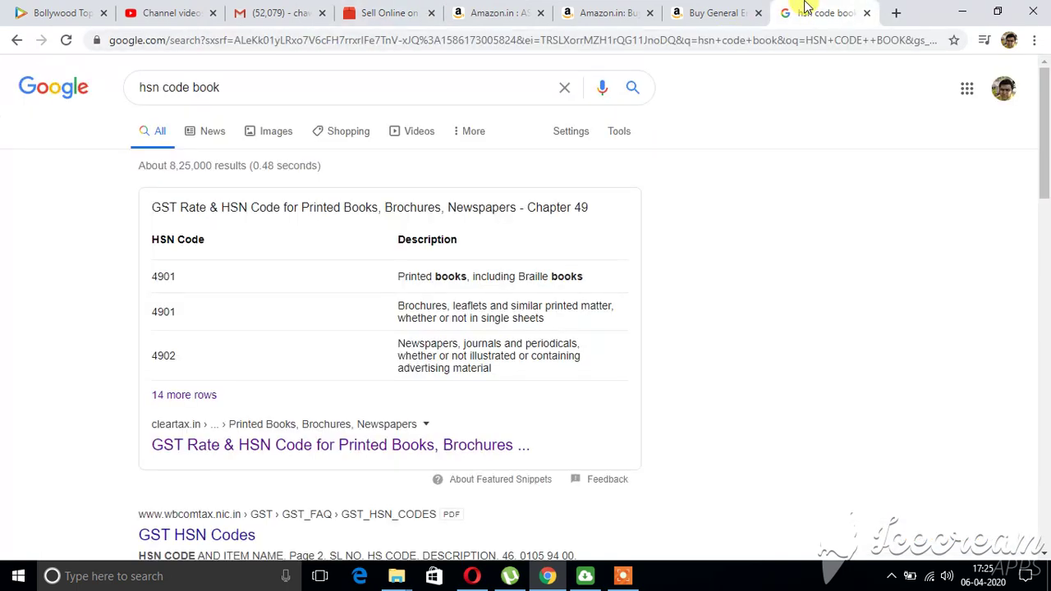
pyautogui.click(378, 11)
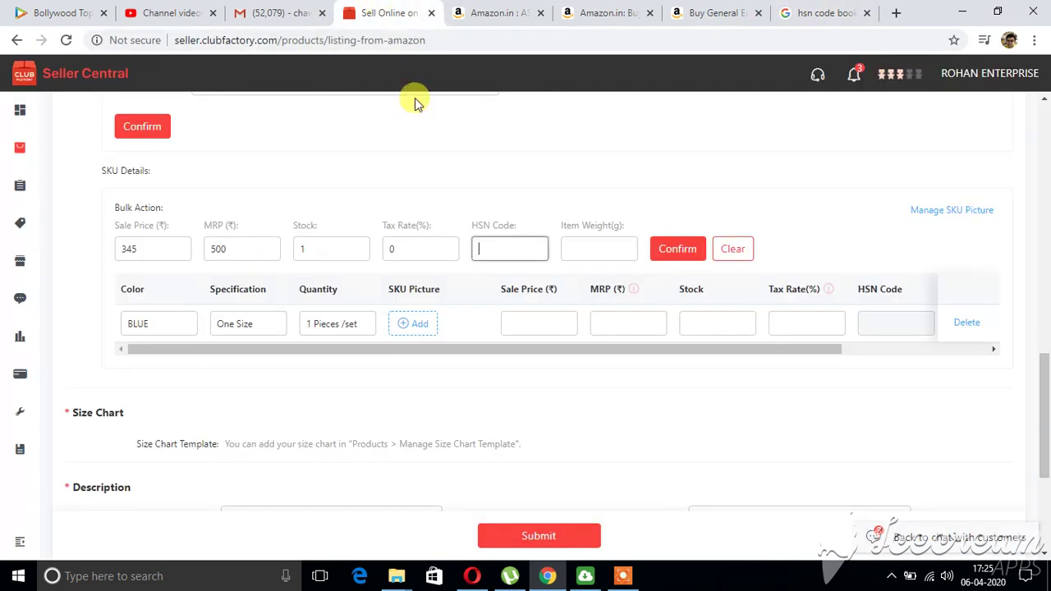
pyautogui.write('4901')
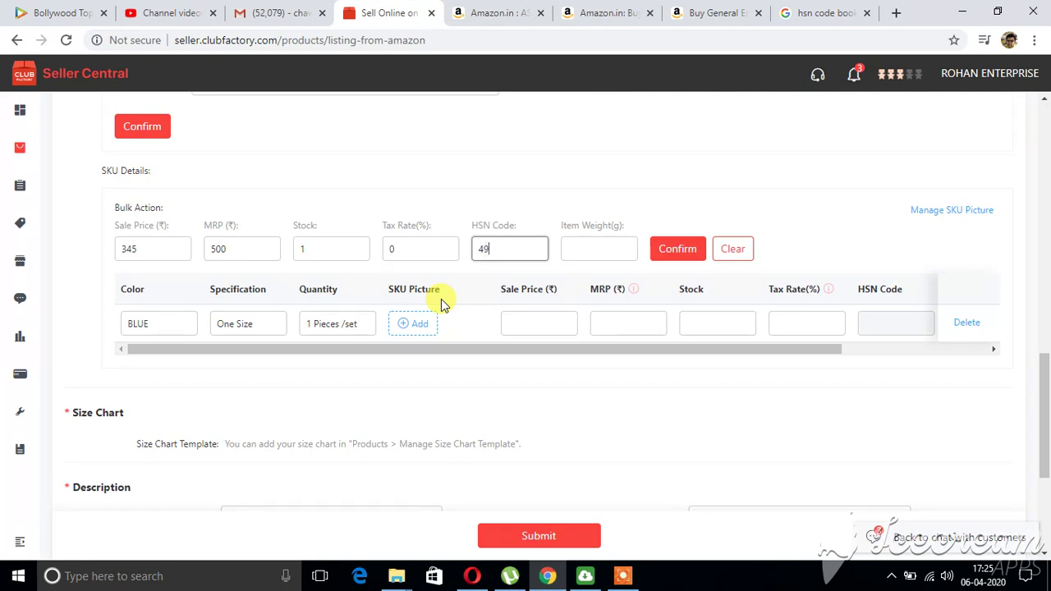
# Set the bulk item weight to 10 g and apply the bulk values to the BLUE SKU row.
pyautogui.click(591, 246)
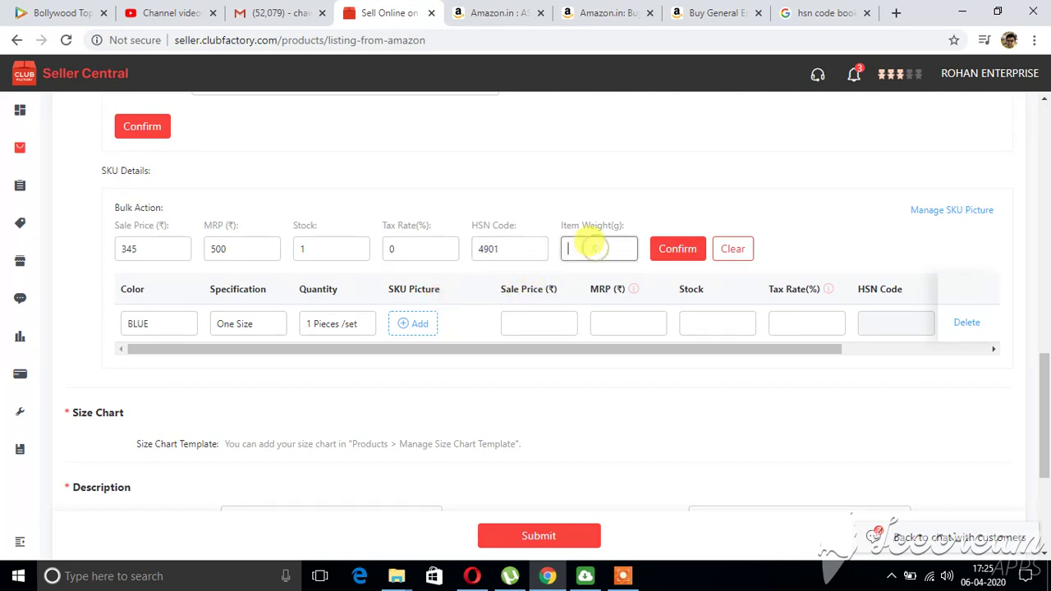
pyautogui.write('10')
pyautogui.click(679, 251)
# Set the row's Seller Sku to "ASAMANYA VYAKTINCHYA YASHACHI GUPITE MARATHI BY MALKAM GLADWELL WITH 1 BALL PEN FREE".
pyautogui.hscroll(1, 949, 355)
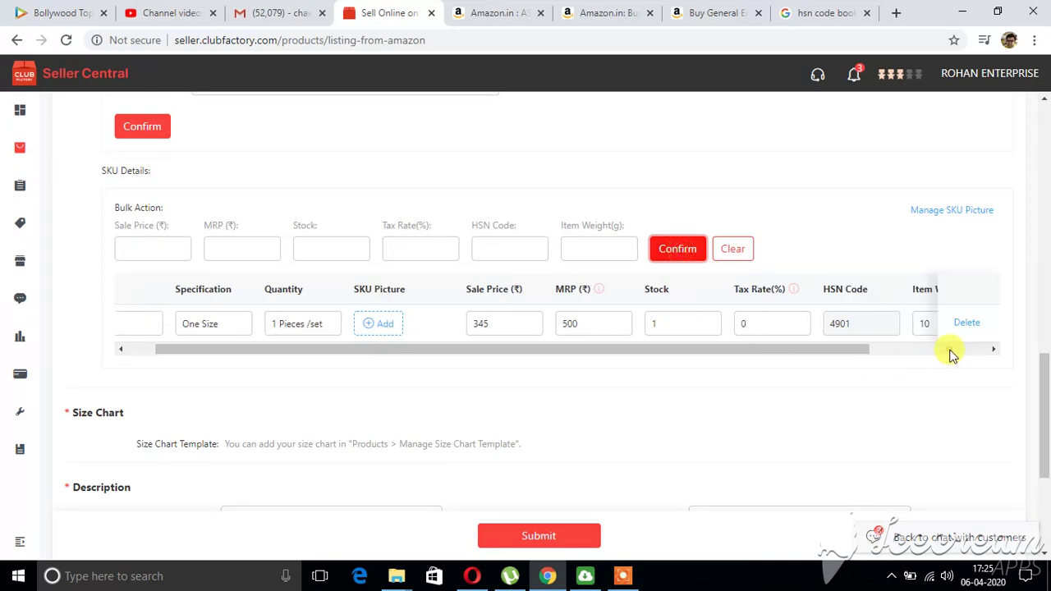
pyautogui.hscroll(1, 950, 355)
pyautogui.click(889, 322)
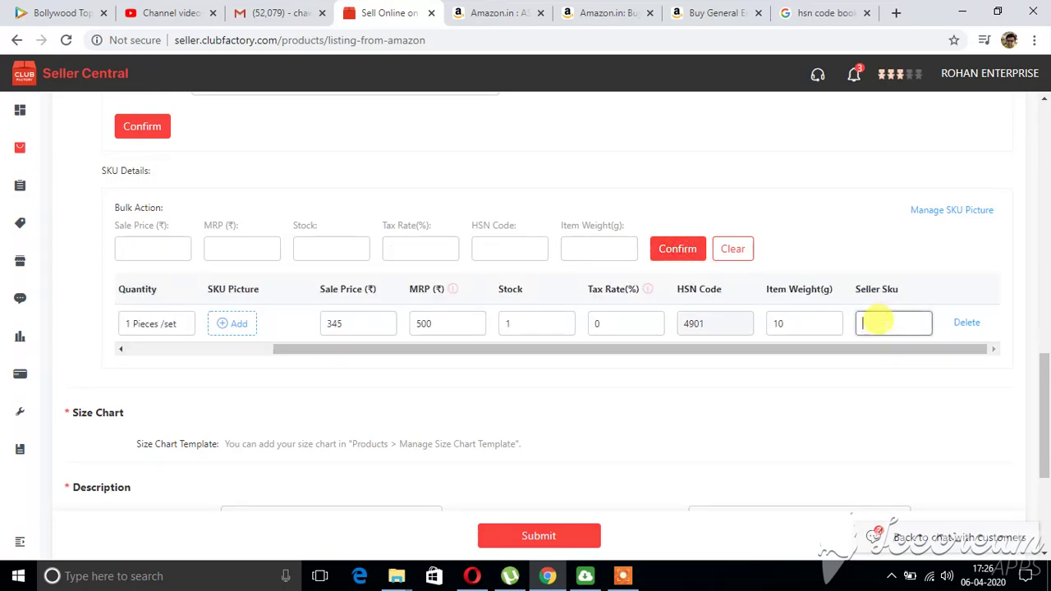
pyautogui.write('ASA')
pyautogui.write('MANYA')
pyautogui.write(' VYA')
pyautogui.write('KTINCH')
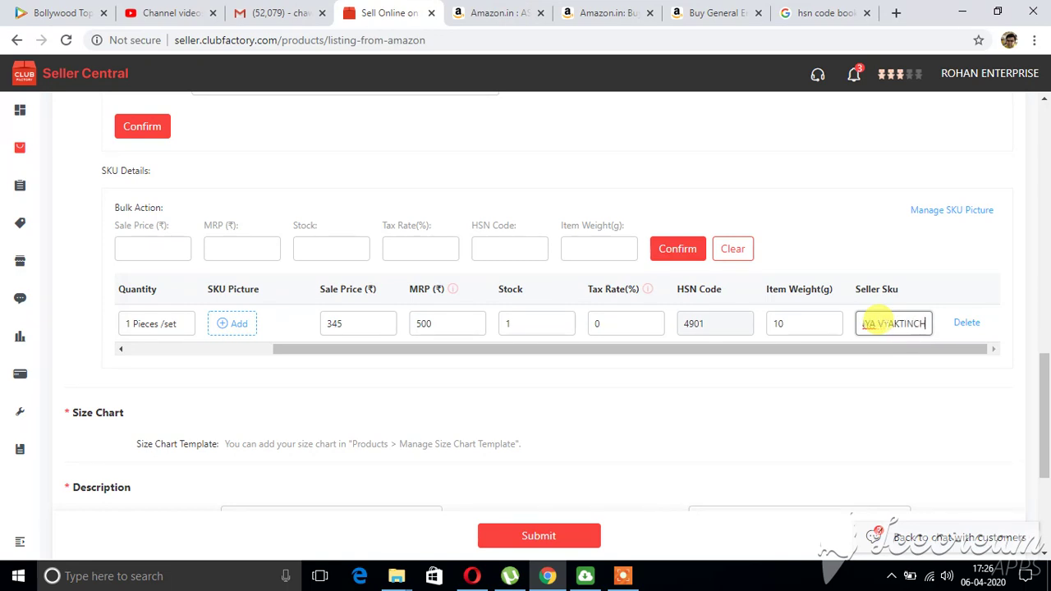
pyautogui.write('YA')
pyautogui.write(' YASHACHI')
pyautogui.write(' GUPITE')
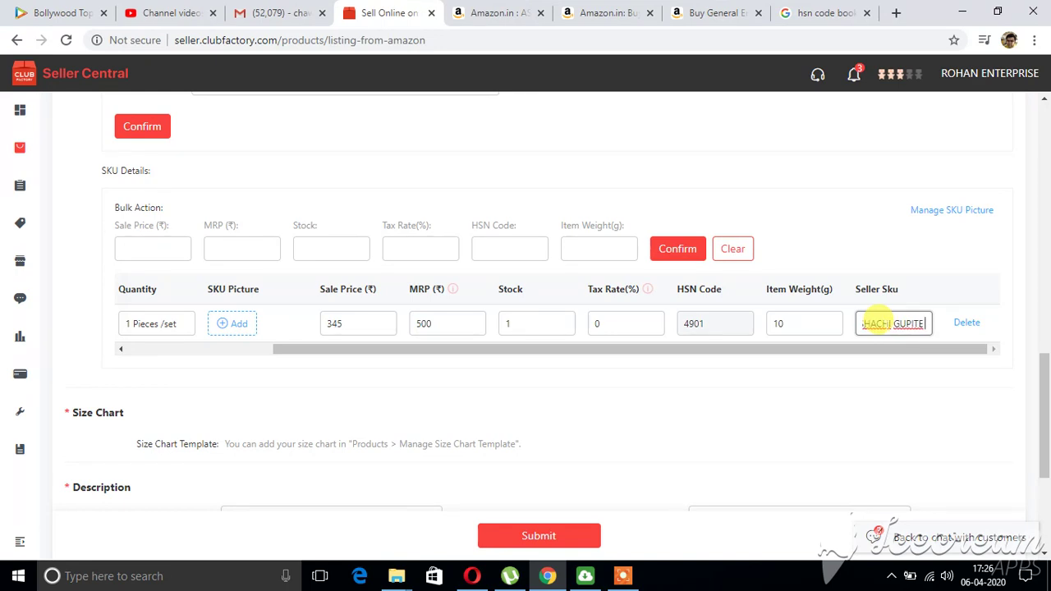
pyautogui.write(' MARATH')
pyautogui.write('I BY')
pyautogui.write(' MALKAM')
pyautogui.write('GLADWELL')
pyautogui.write(' WITH')
pyautogui.write(' 1 B')
pyautogui.write('ALL')
pyautogui.write(' PEN')
pyautogui.write(' FREE')
# Open the Item Length (cm) field in the Description section for entry.
pyautogui.moveTo(1037, 399); pyautogui.dragTo(1024, 443)
pyautogui.click(293, 337)
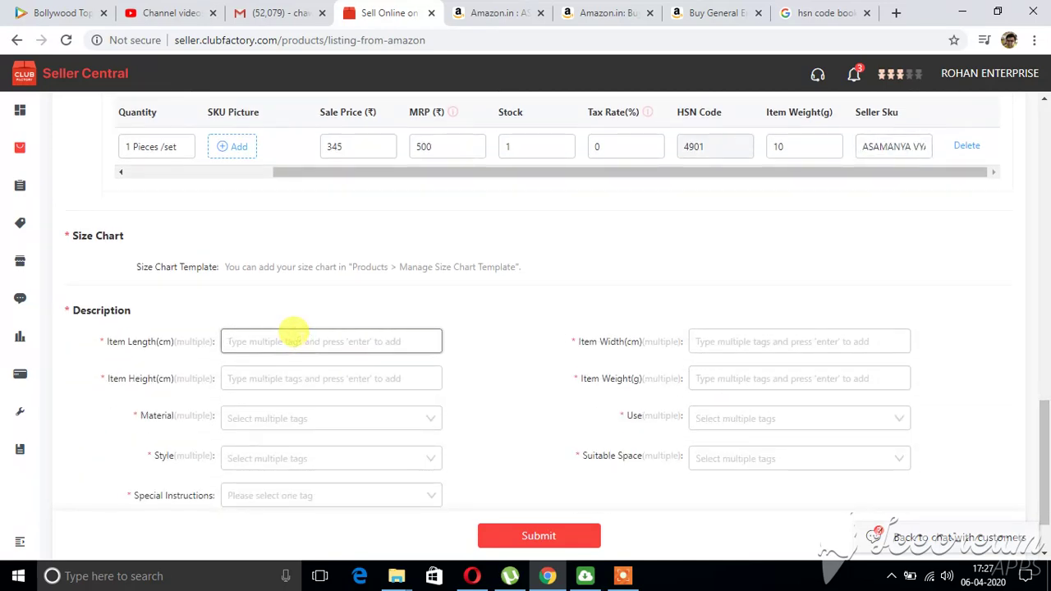